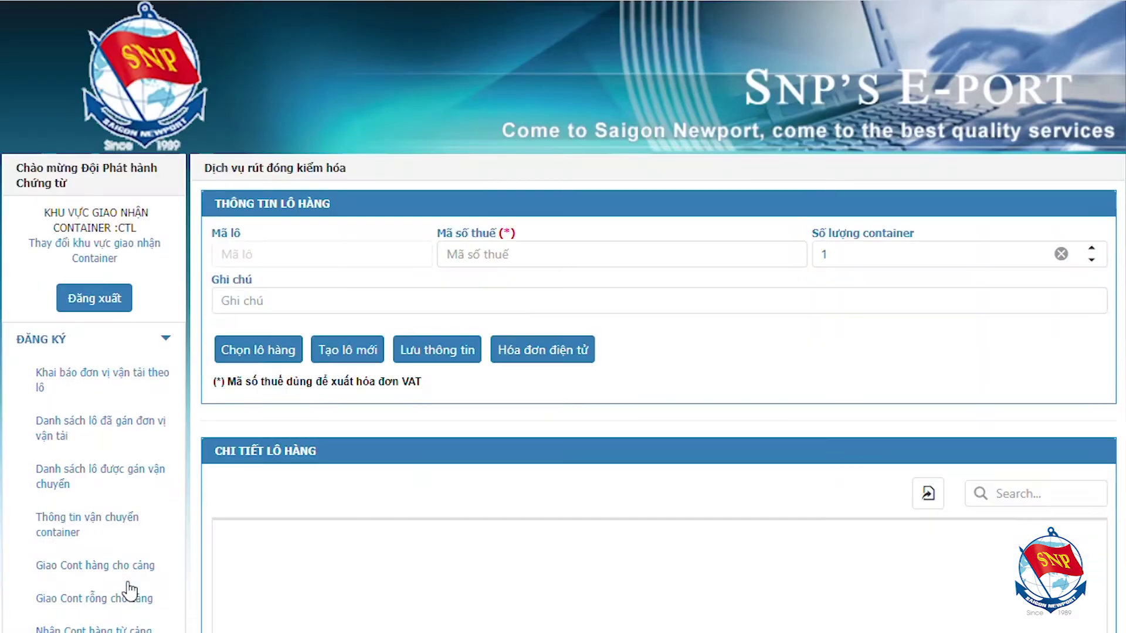
# Load lot 4184141 from the existing-lots list and add a new registration to it.
pyautogui.click(286, 362)
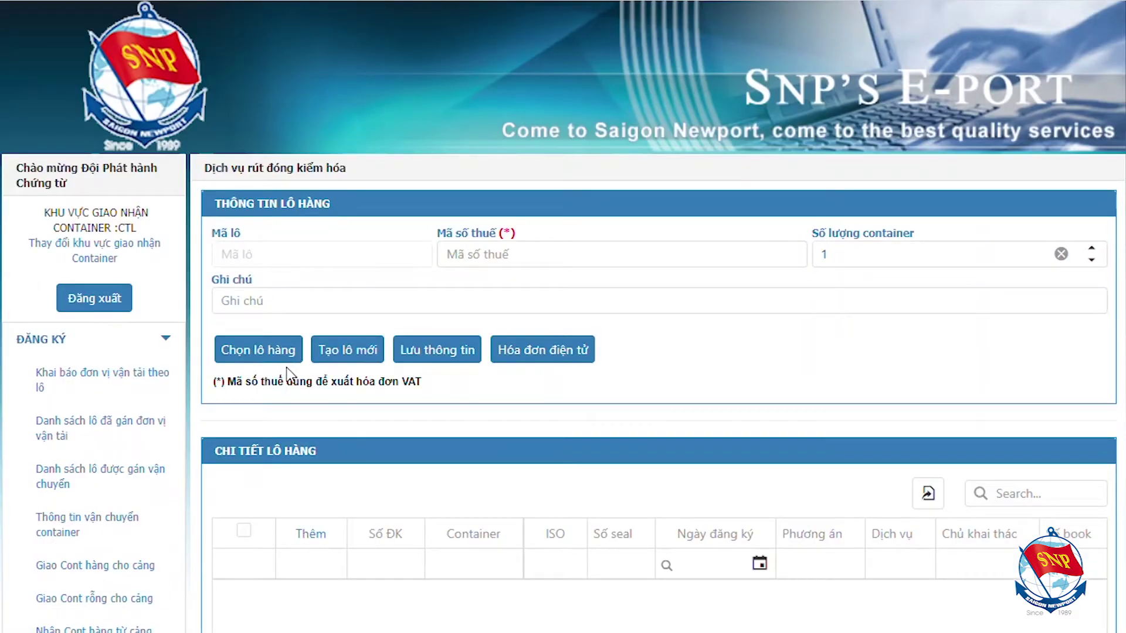
pyautogui.click(288, 355)
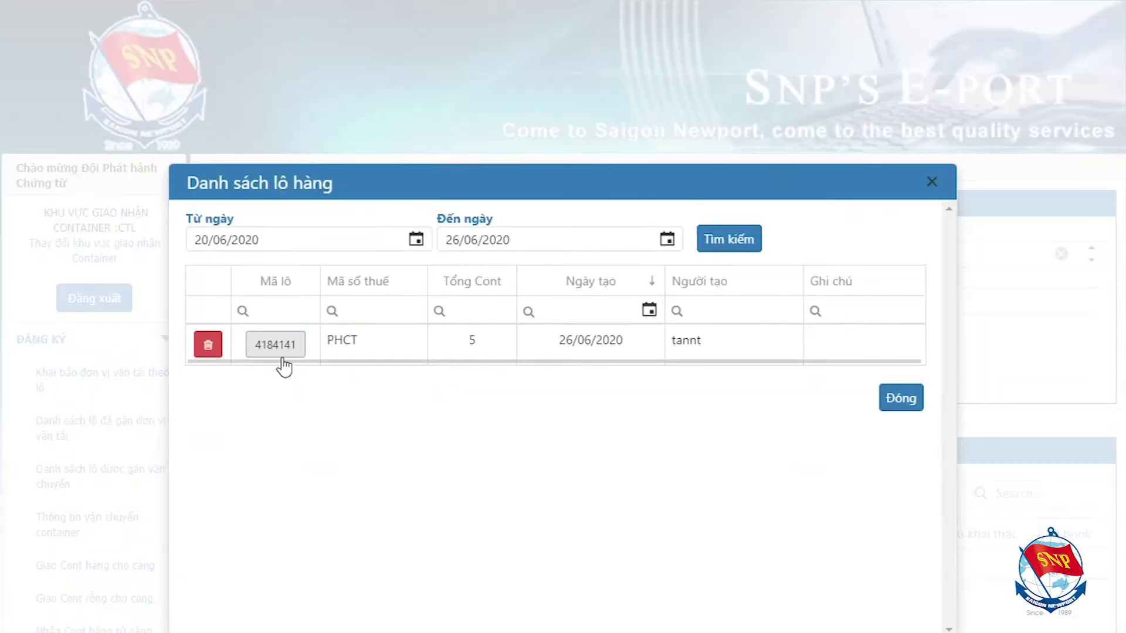
pyautogui.click(288, 351)
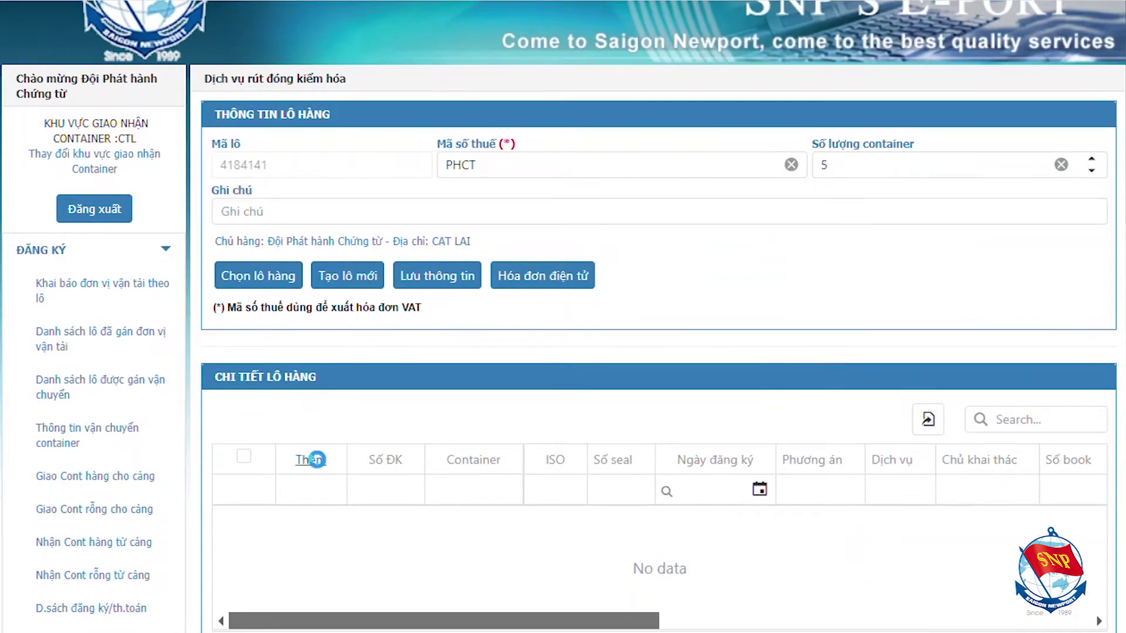
pyautogui.click(310, 549)
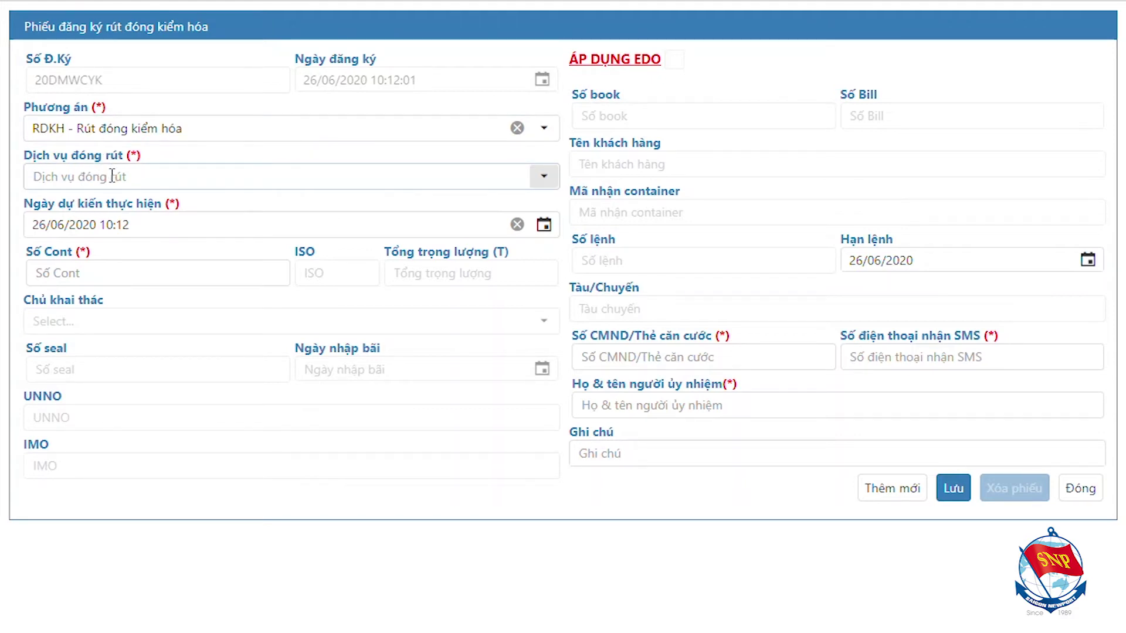
# Choose service RDKH_10%_TC and change the planned date to 27/06/2020.
pyautogui.click(111, 176)
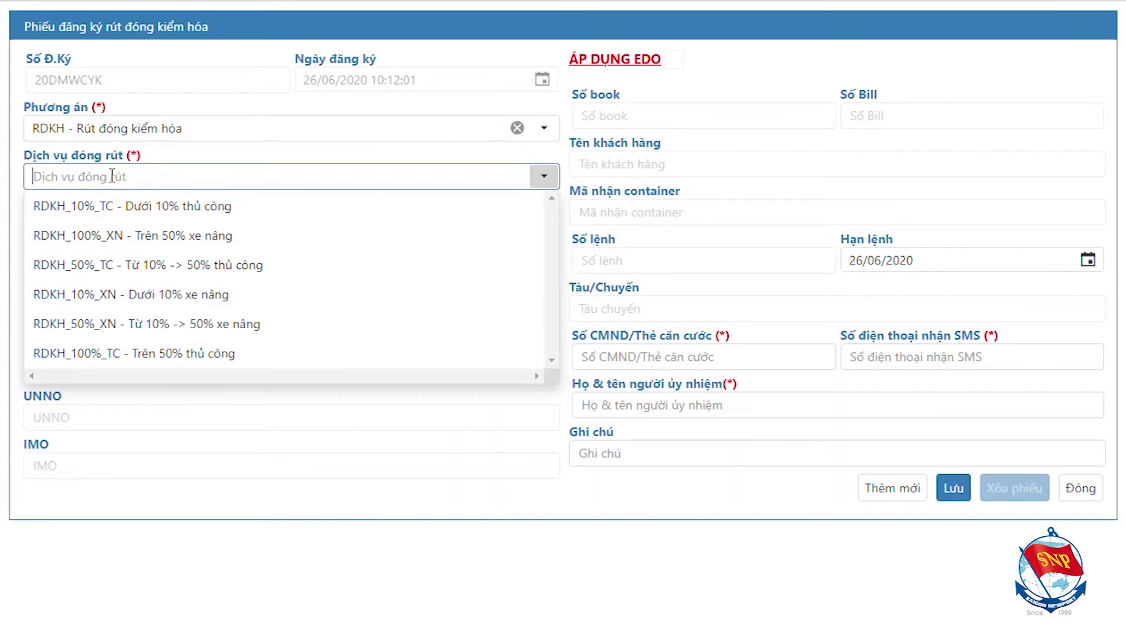
pyautogui.click(122, 206)
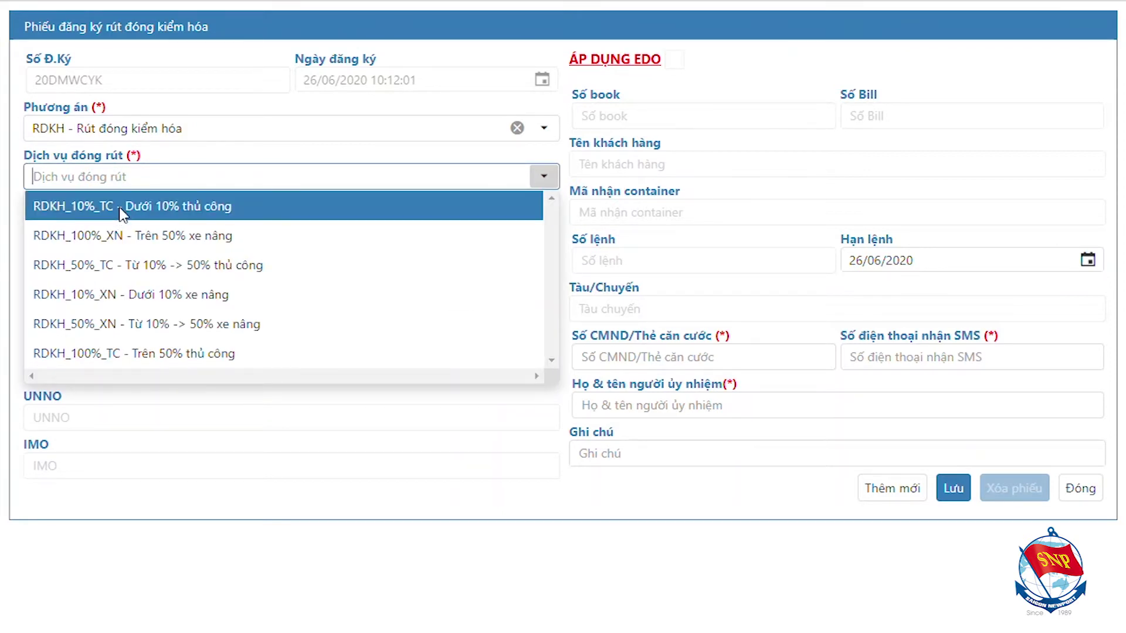
pyautogui.click(118, 207)
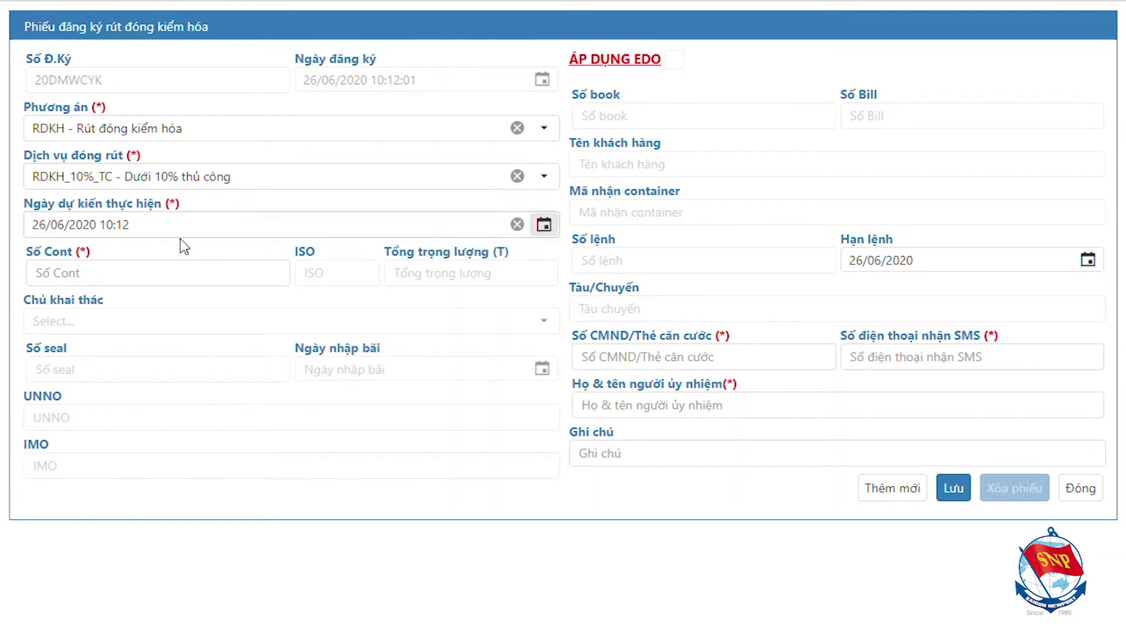
pyautogui.click(44, 224)
pyautogui.hotkey('shift', 'Left')
pyautogui.write('7')
# Enter container LANH1906030 and keep its existing ISO code when asked.
pyautogui.click(82, 282)
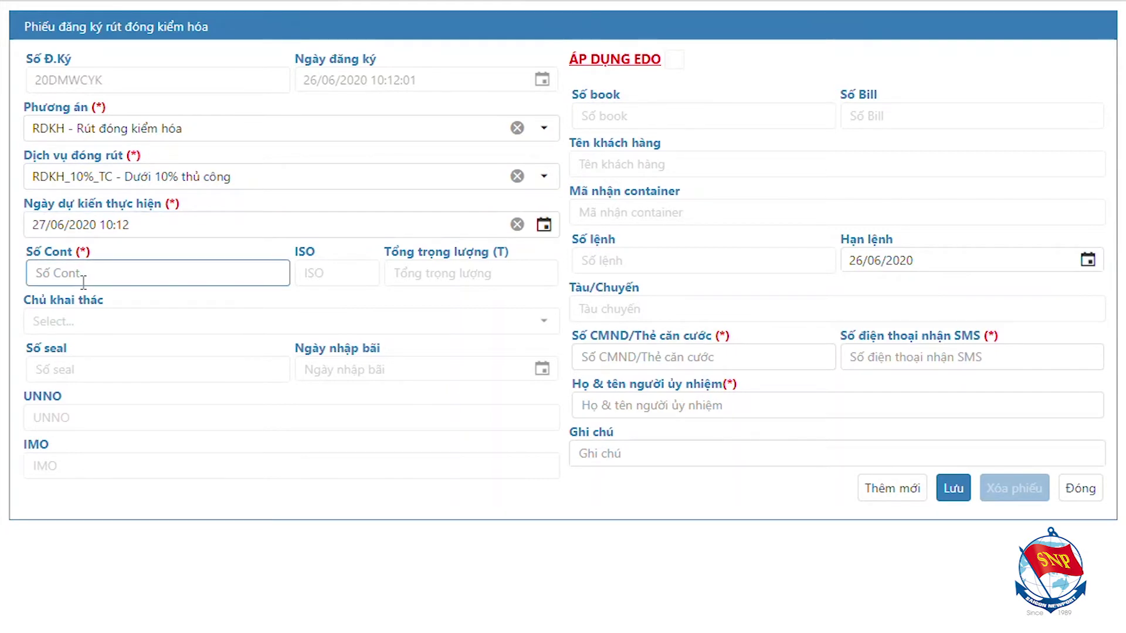
pyautogui.write('LANH1906030')
pyautogui.press('Tab')
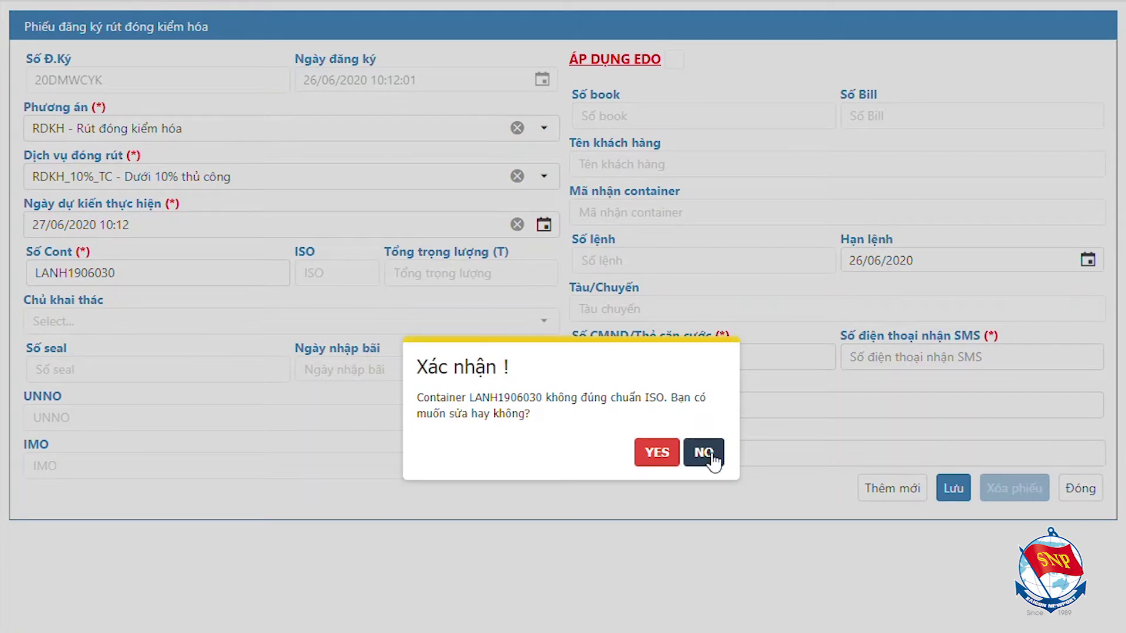
pyautogui.click(703, 453)
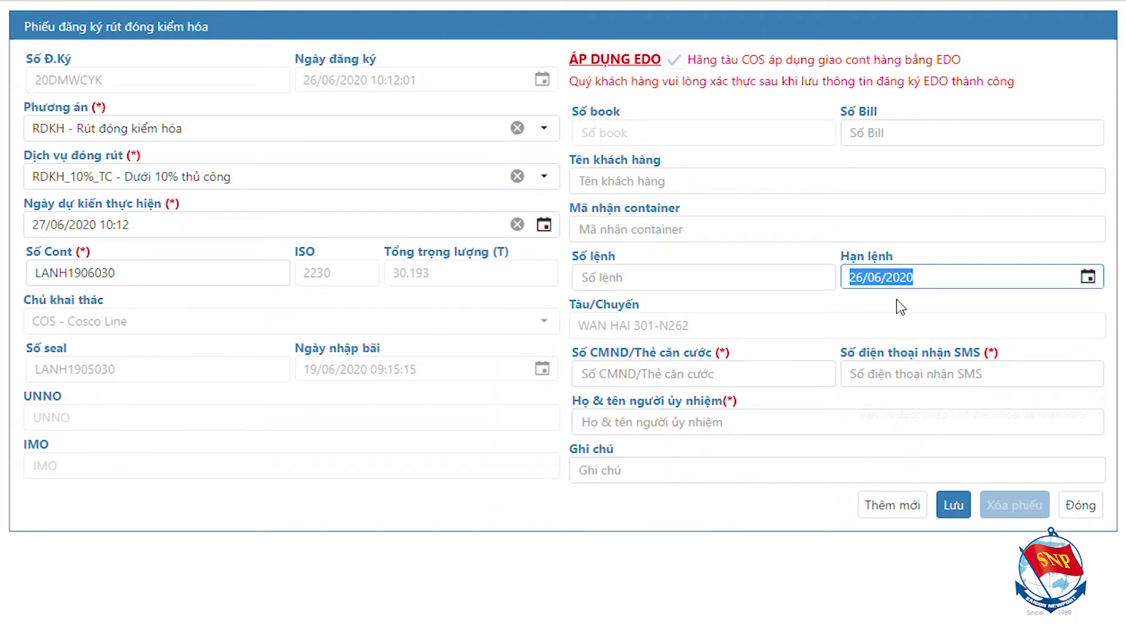
# Set the Hạn lệnh expiry date to day 10, month 7 (10/07/2020).
pyautogui.click(862, 275)
pyautogui.moveTo(862, 276); pyautogui.dragTo(845, 280)
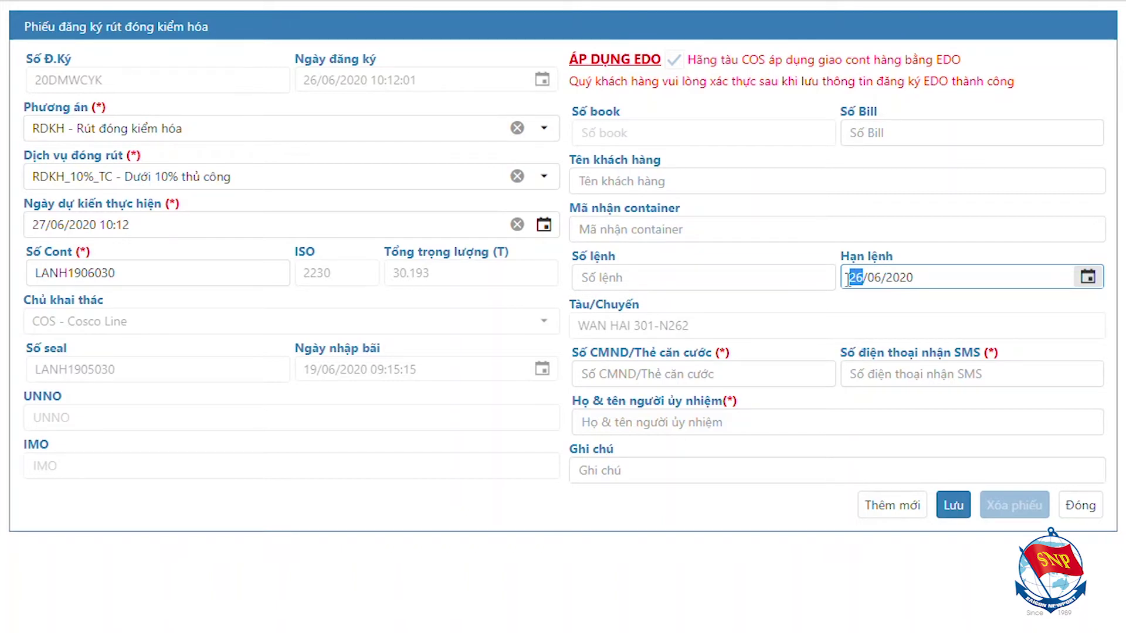
pyautogui.write('10')
pyautogui.moveTo(874, 280); pyautogui.dragTo(881, 284)
pyautogui.write('7')
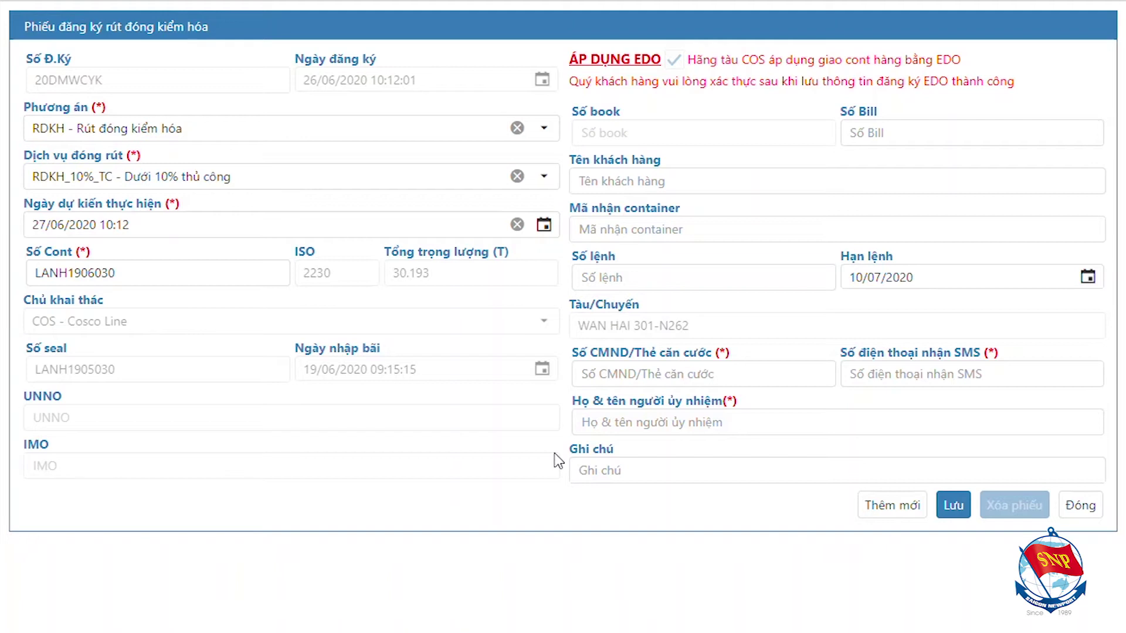
# Fill bill number BILL88, and TEST for customer name, receipt code and order number.
pyautogui.click(865, 134)
pyautogui.write('BILL88')
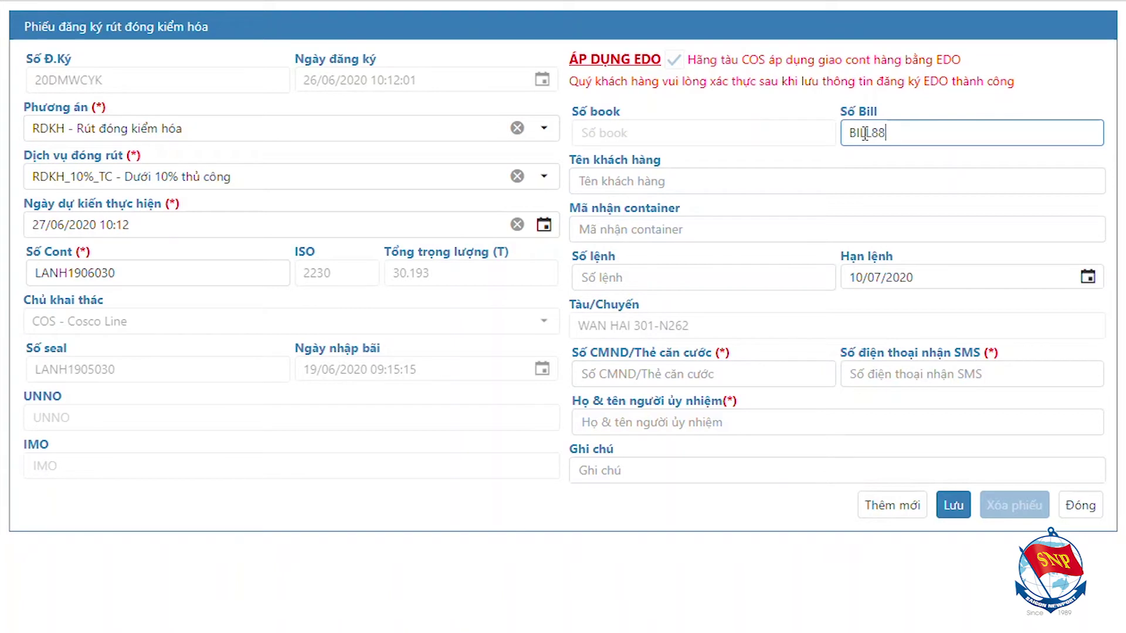
pyautogui.click(857, 177)
pyautogui.write('TEST')
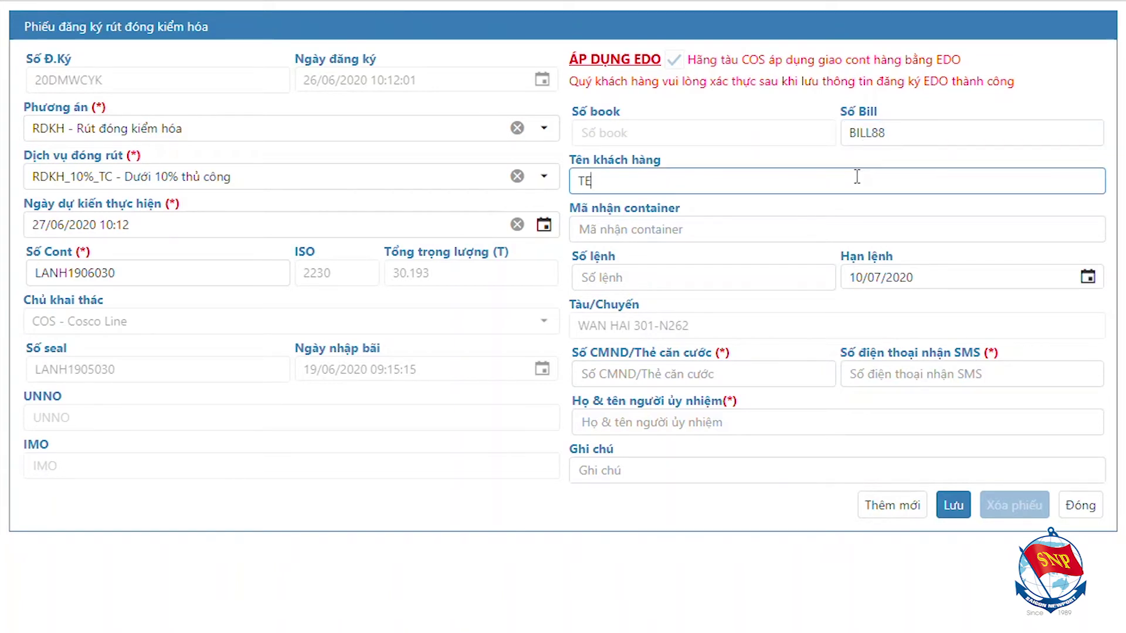
pyautogui.click(835, 230)
pyautogui.write('TEST')
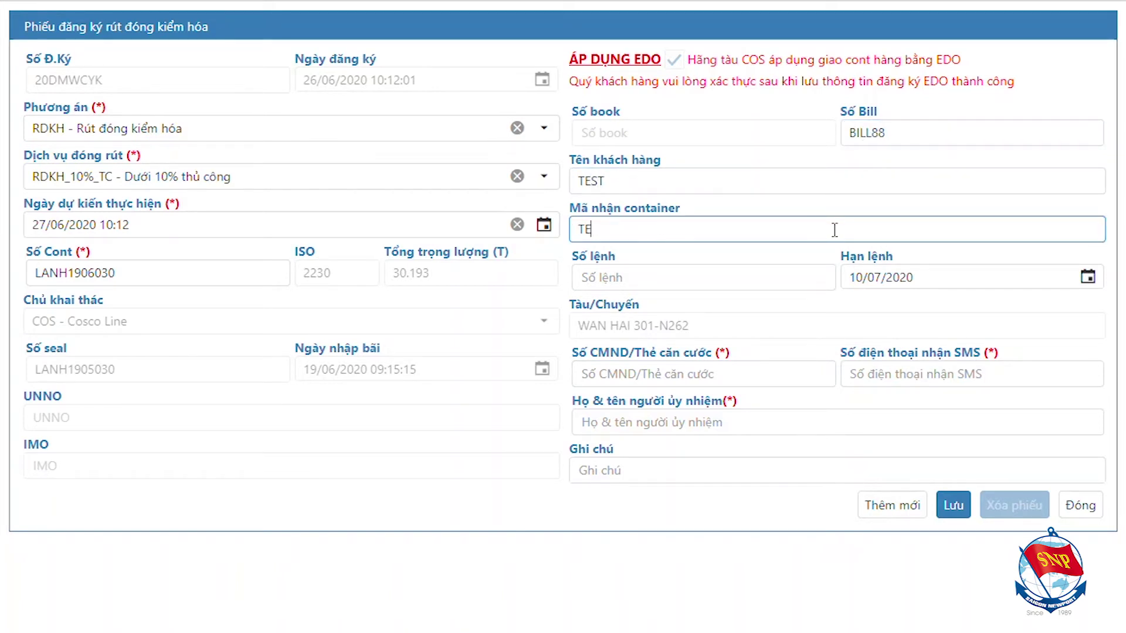
pyautogui.click(798, 278)
pyautogui.write('TEST')
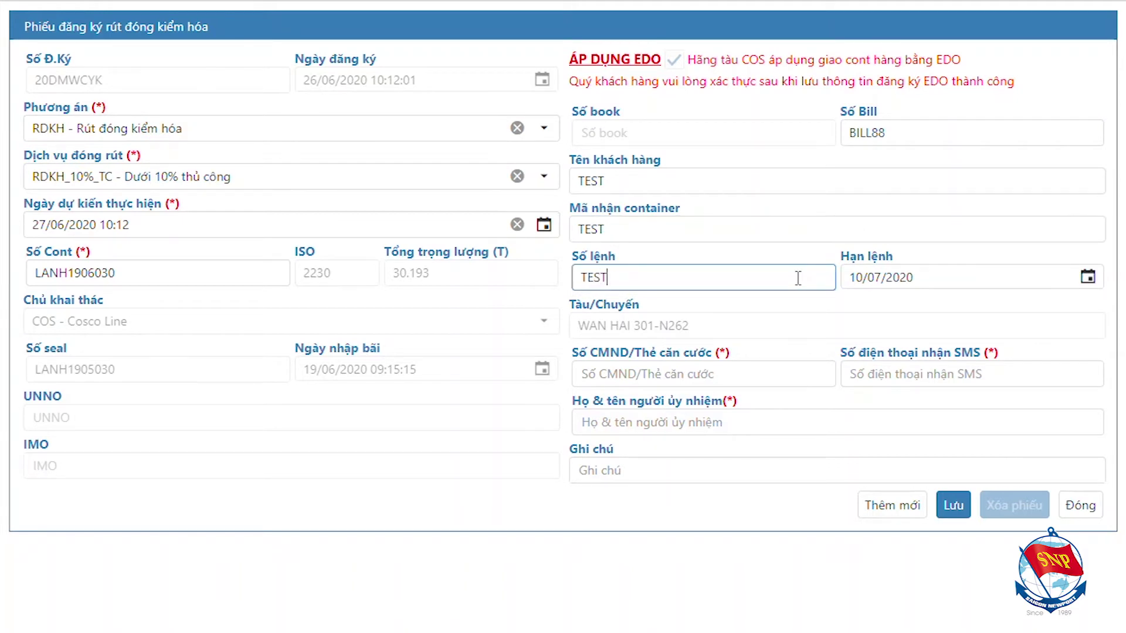
pyautogui.click(866, 278)
pyautogui.moveTo(878, 279); pyautogui.dragTo(884, 278)
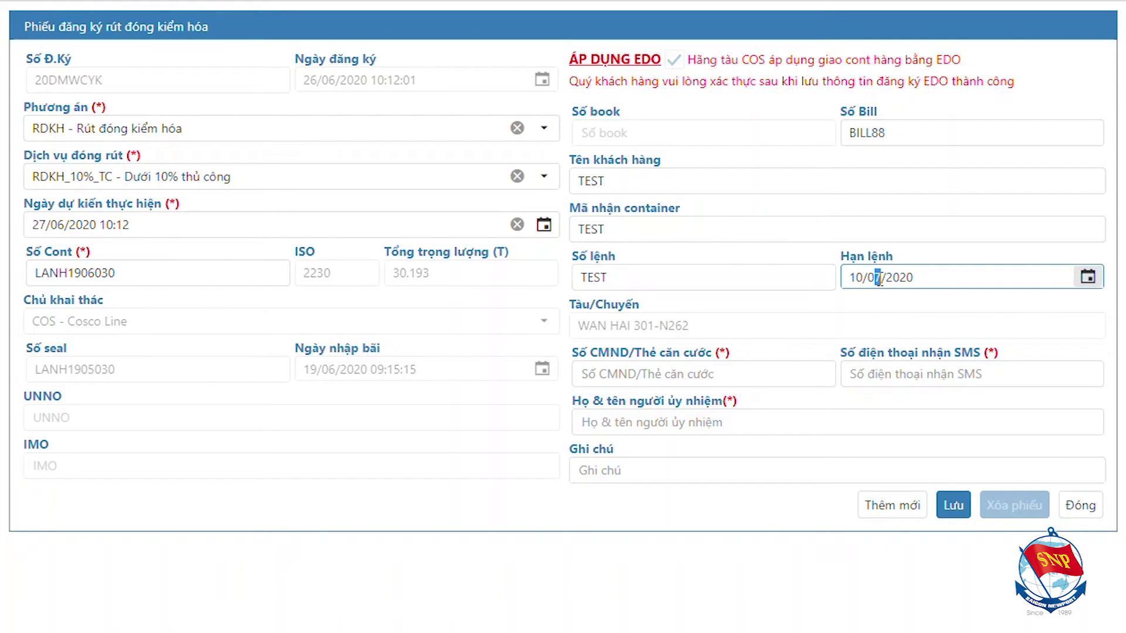
# Enter the ID card number, SMS phone number and authorised person's full name, then save.
pyautogui.click(726, 378)
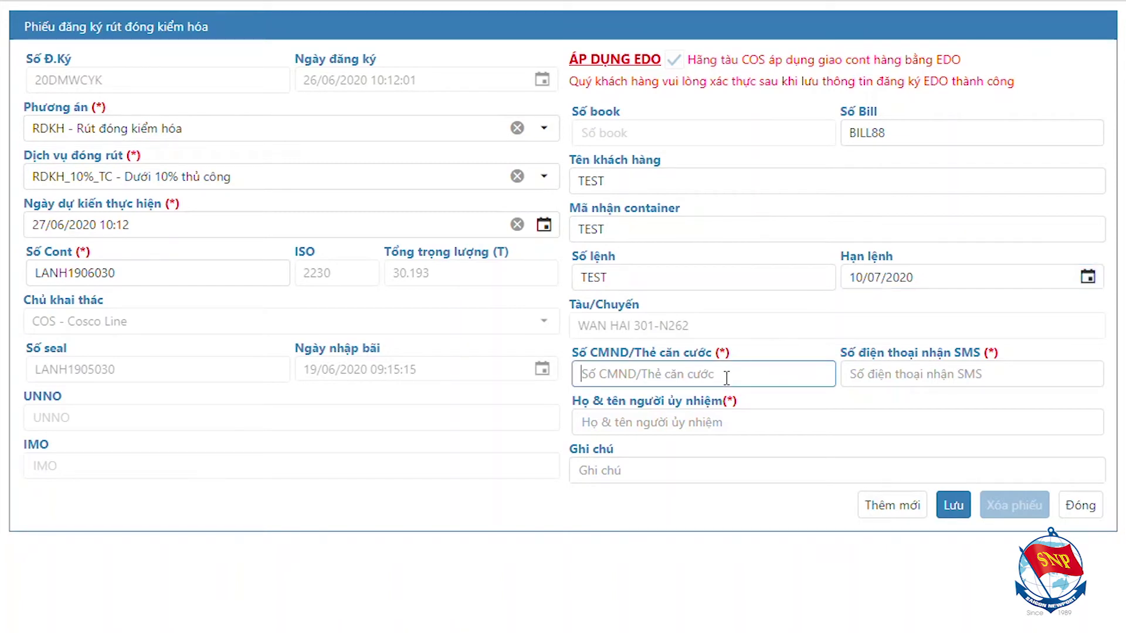
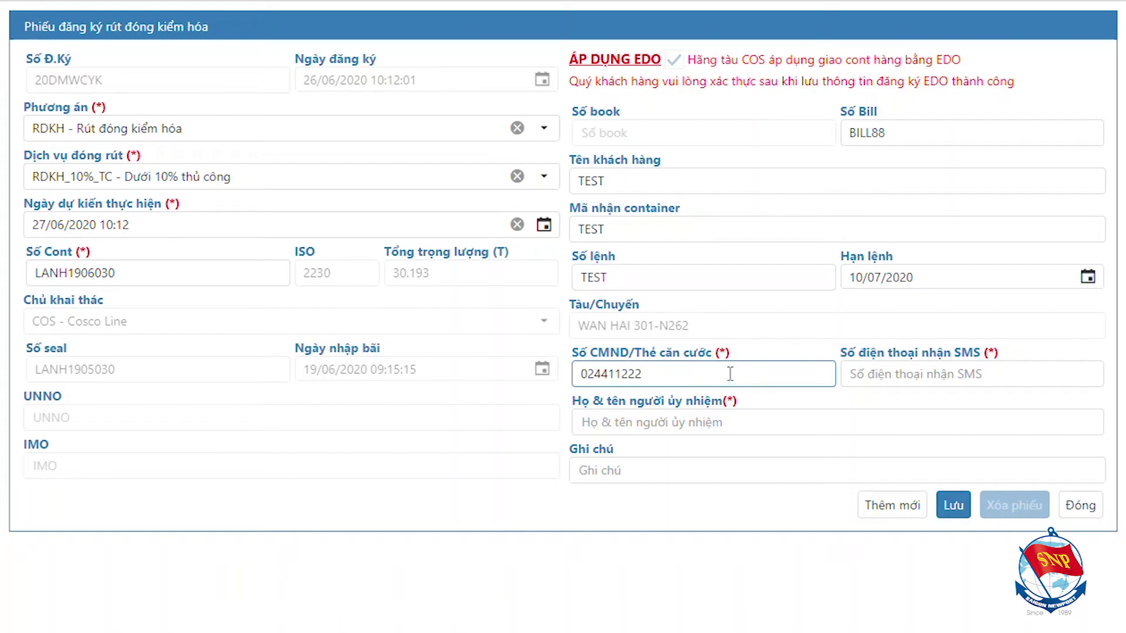
pyautogui.click(878, 381)
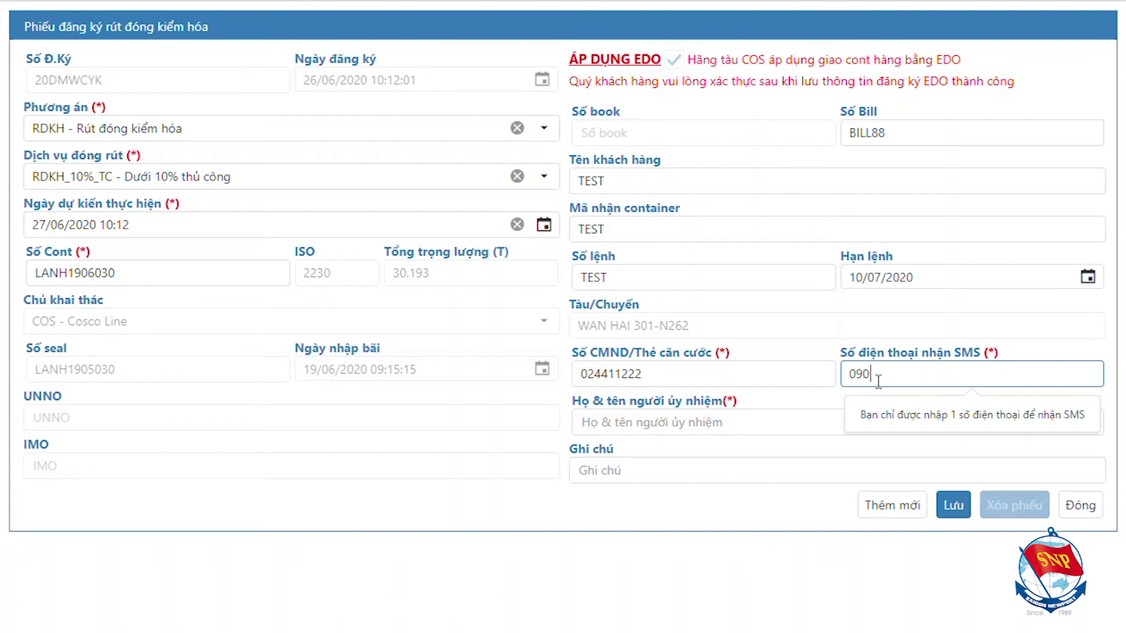
pyautogui.click(843, 421)
pyautogui.write('NGUYEN VAN A')
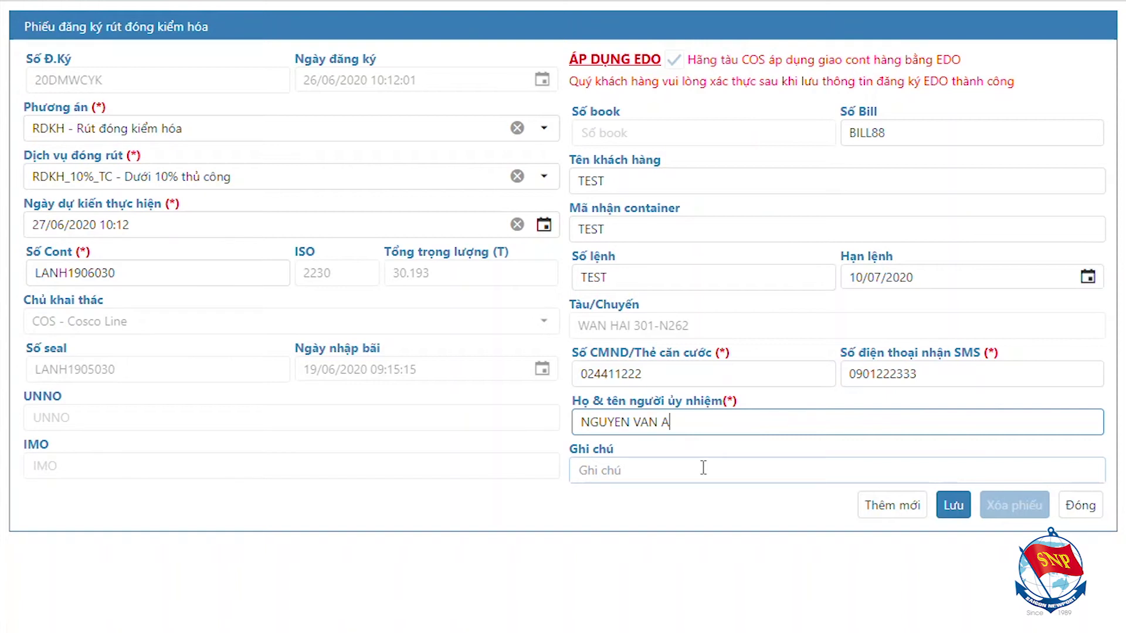
pyautogui.click(963, 516)
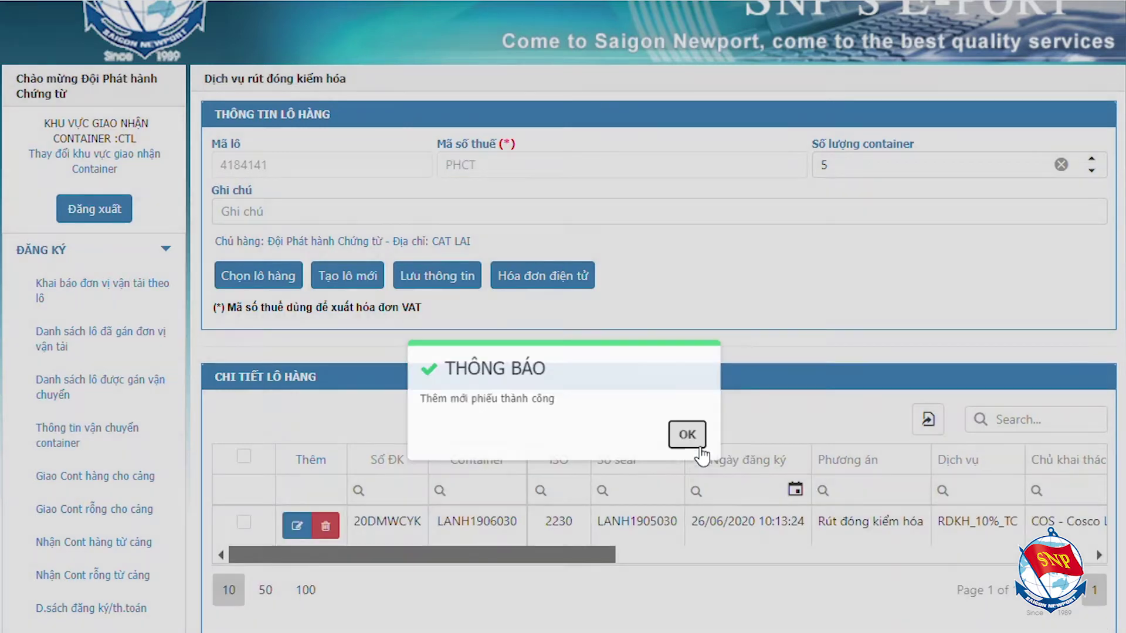
# Dismiss the 'Thêm mới phiếu thành công' notice and scroll down to the registration 20DMWCYK row.
pyautogui.click(698, 446)
pyautogui.scroll(-2, 713, 452)
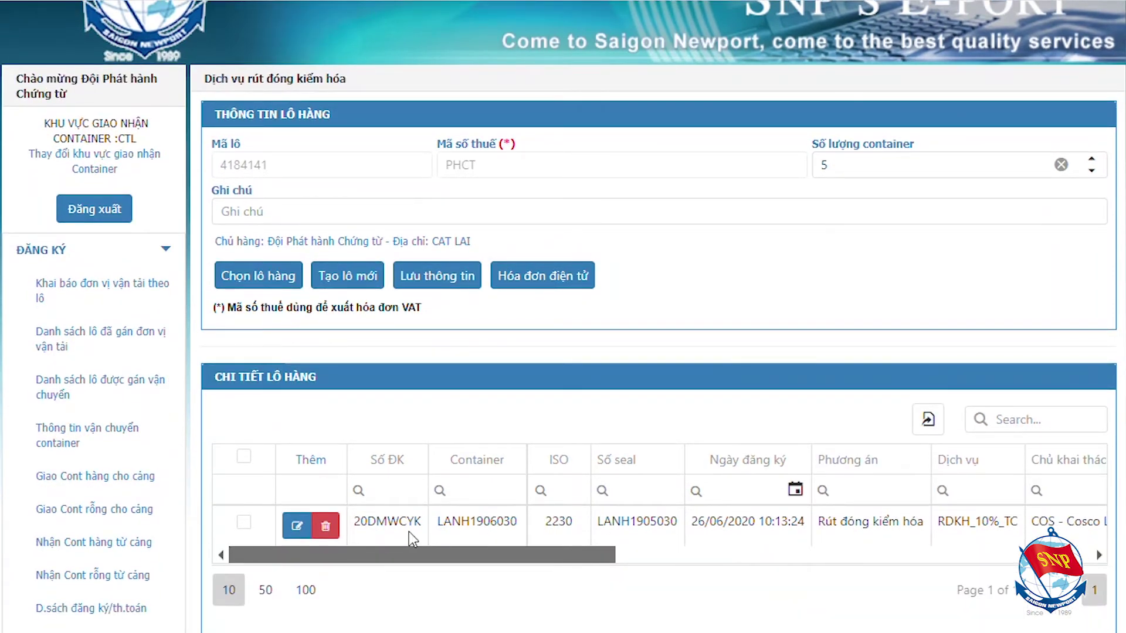
# Select registration 20DMWCYK and send its verification code from the Xác thực dialog.
pyautogui.click(244, 522)
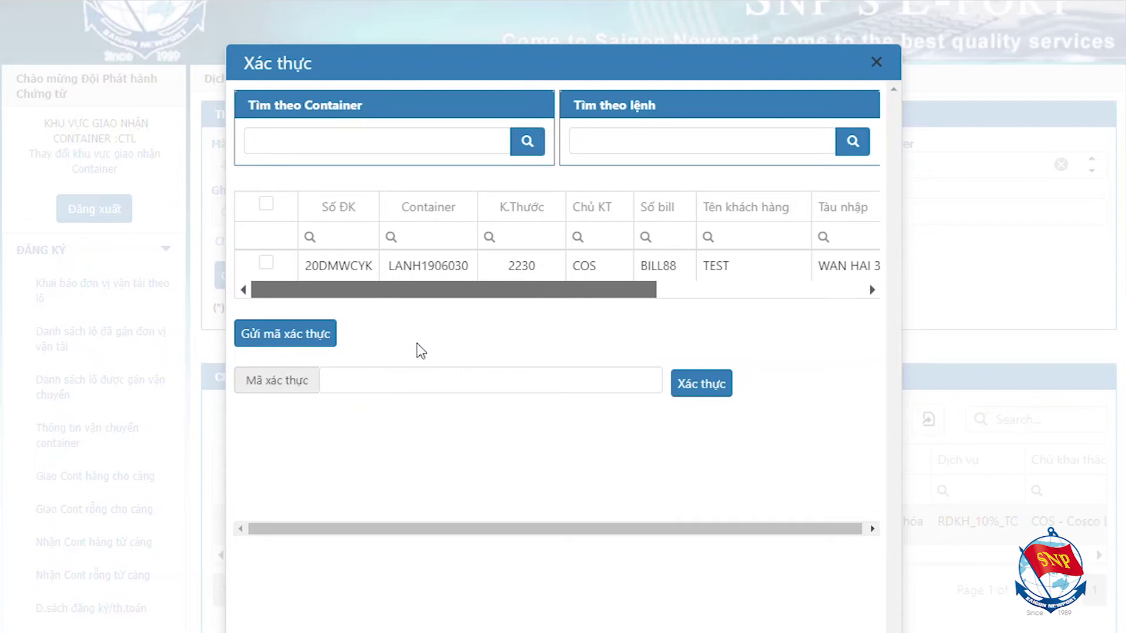
pyautogui.click(265, 262)
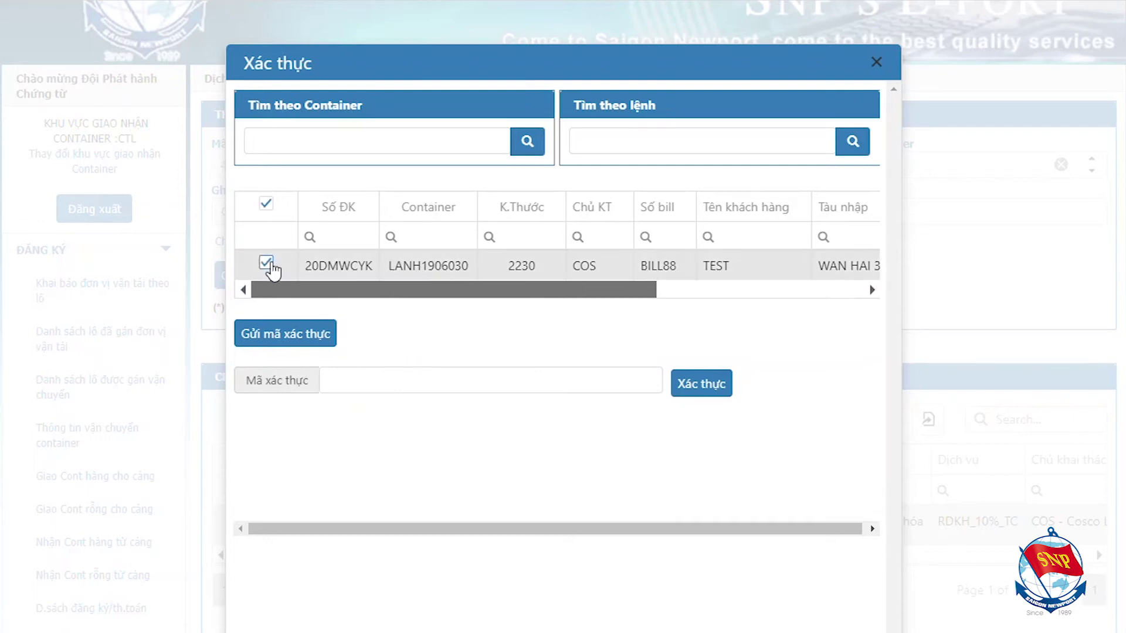
pyautogui.click(288, 339)
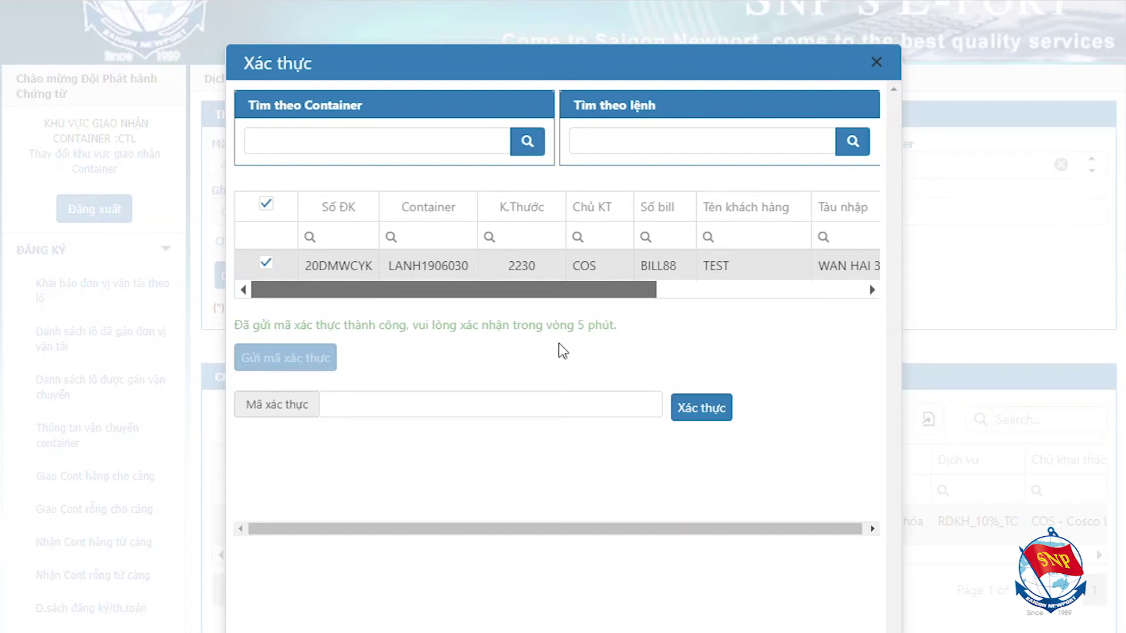
pyautogui.click(564, 401)
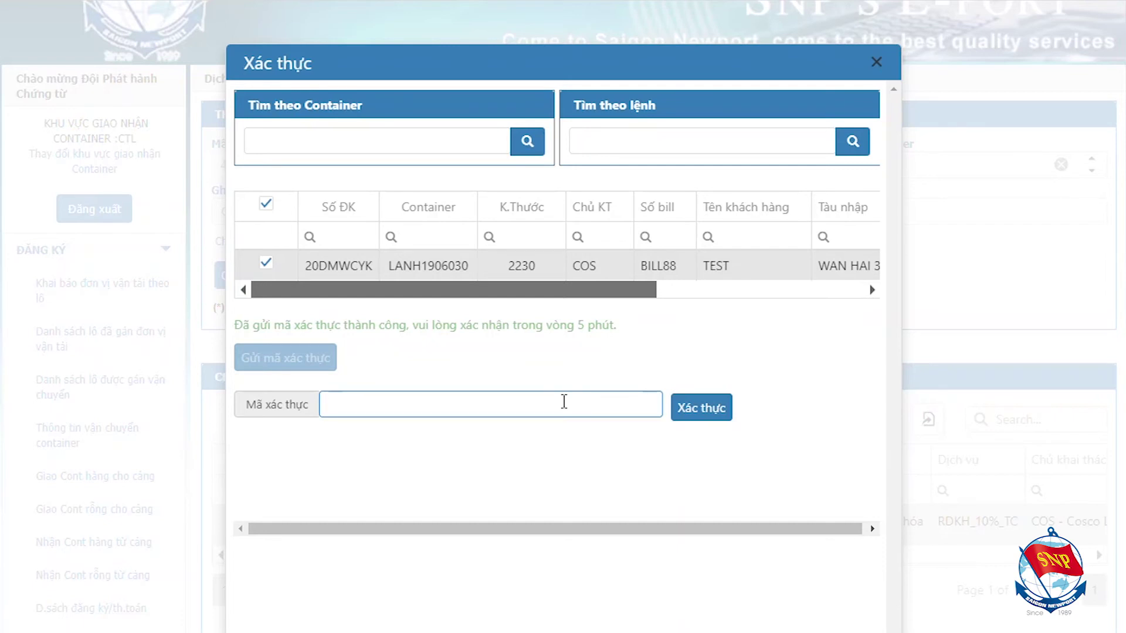
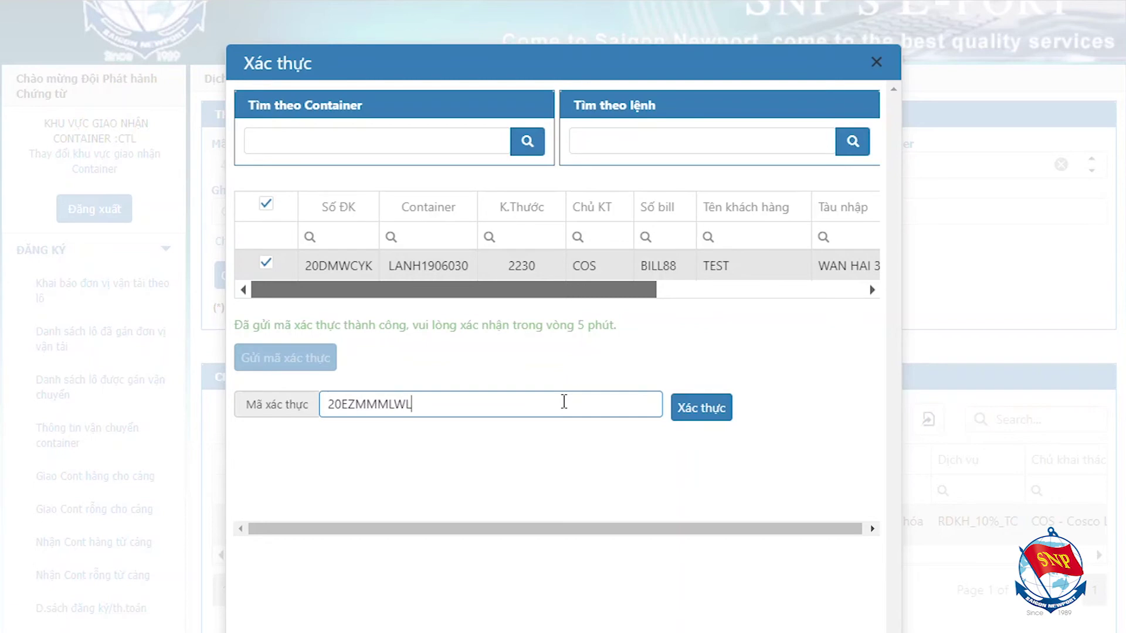
pyautogui.click(696, 408)
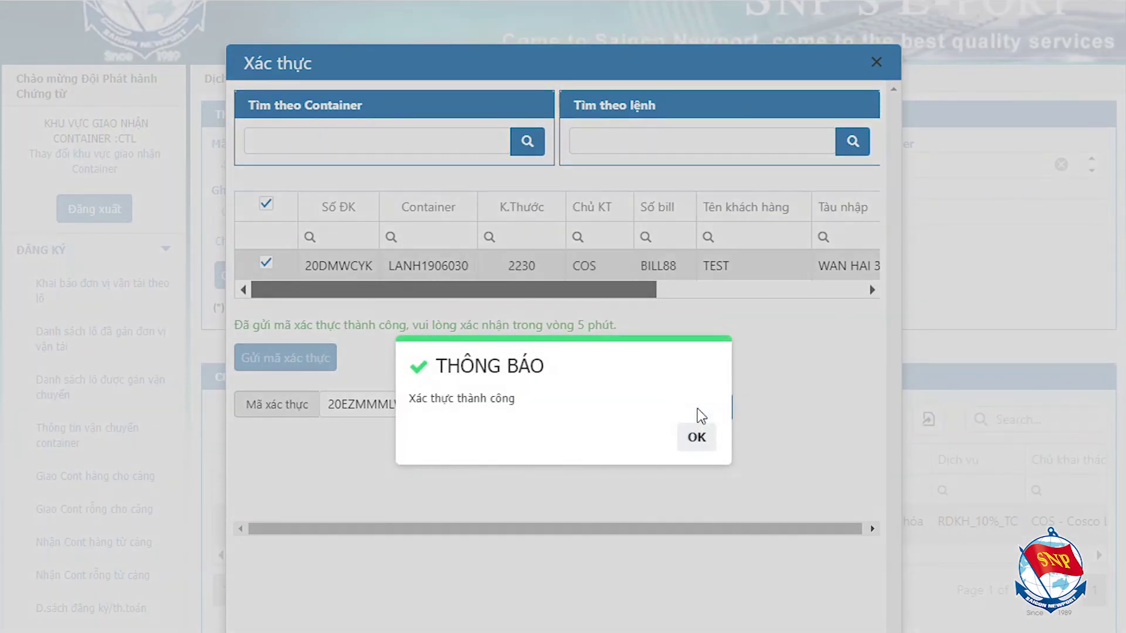
pyautogui.click(698, 437)
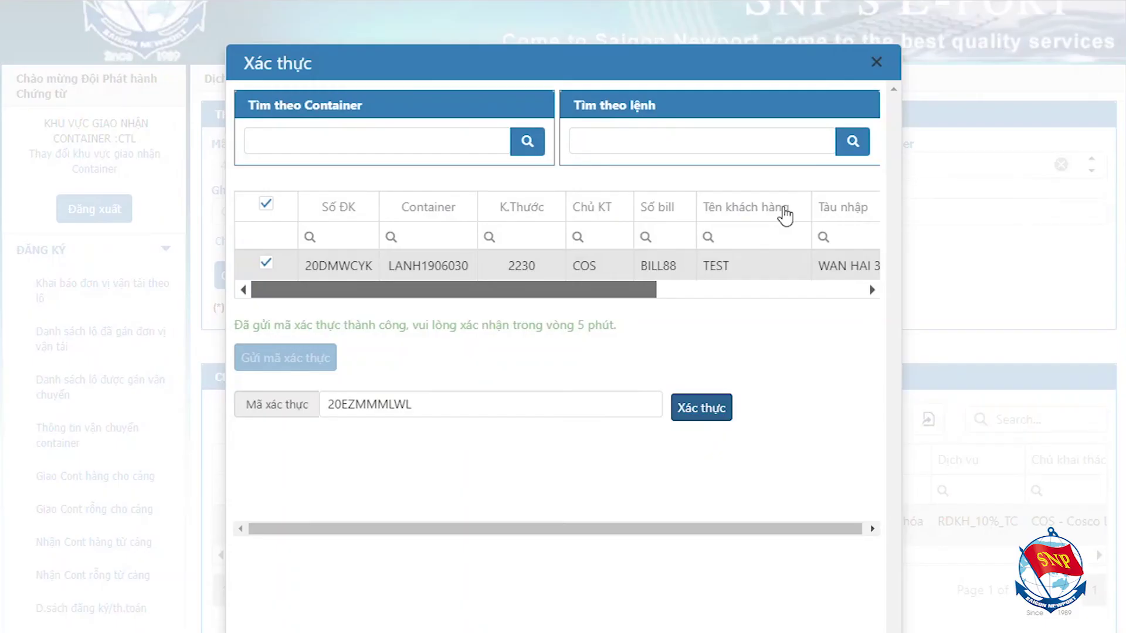
pyautogui.click(876, 63)
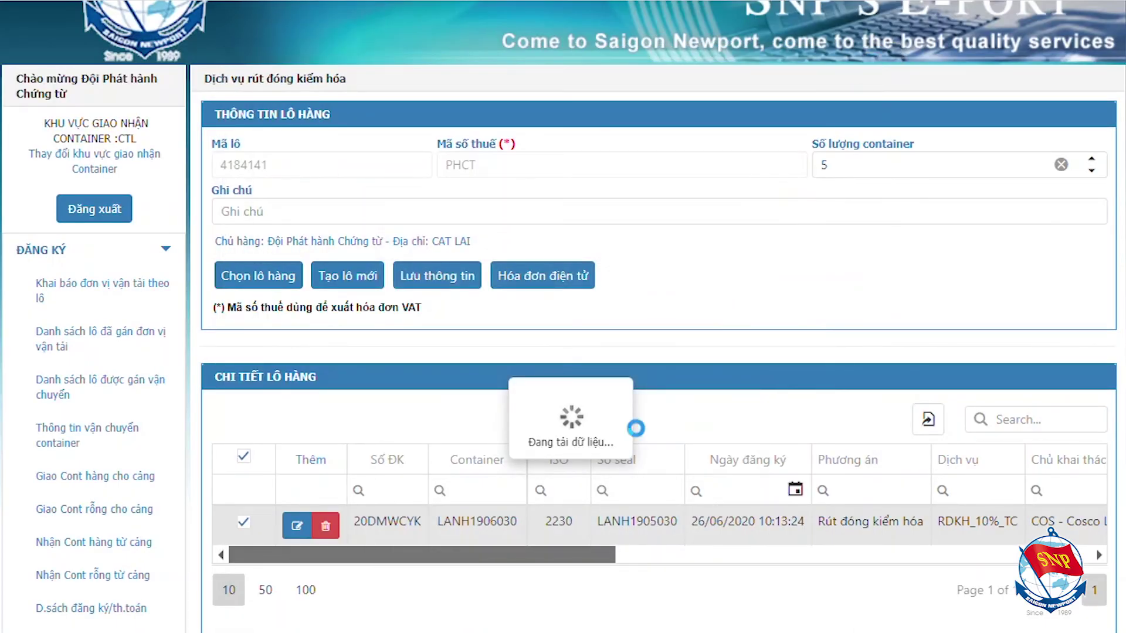